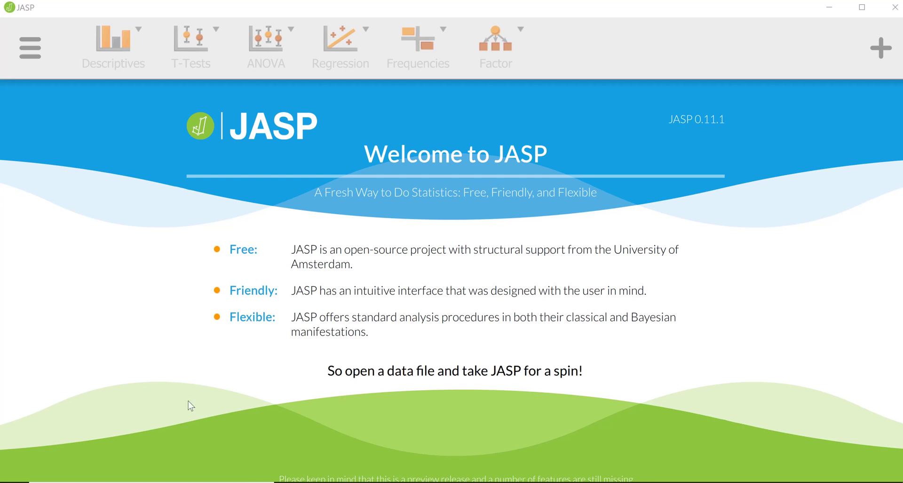
Open mediation_example.sav from the Recent Files list
click(29, 48)
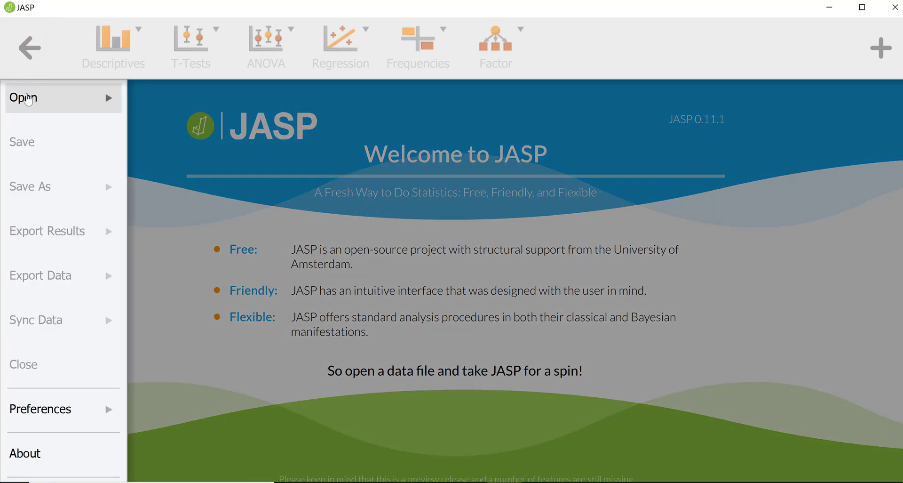
click(29, 99)
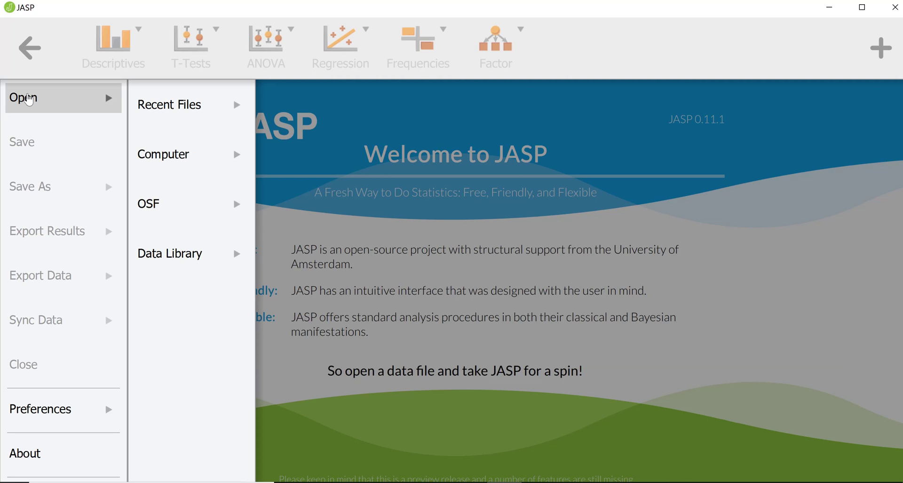
click(169, 104)
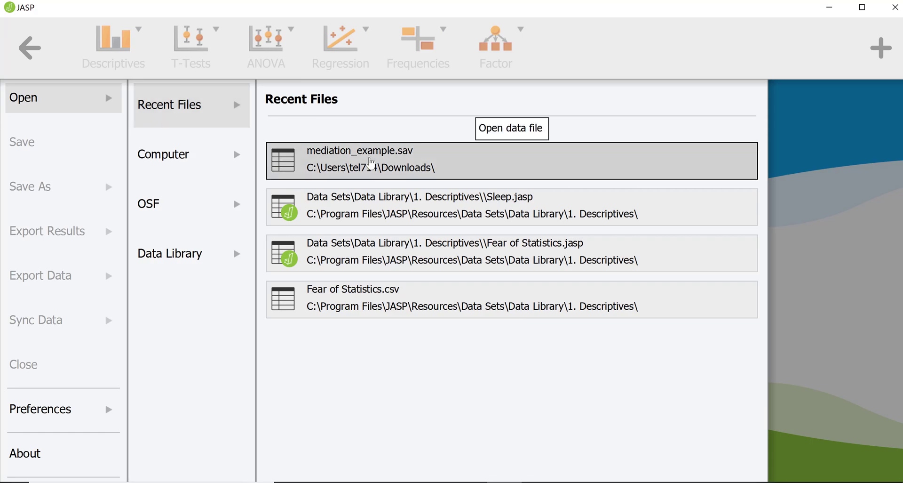
click(372, 163)
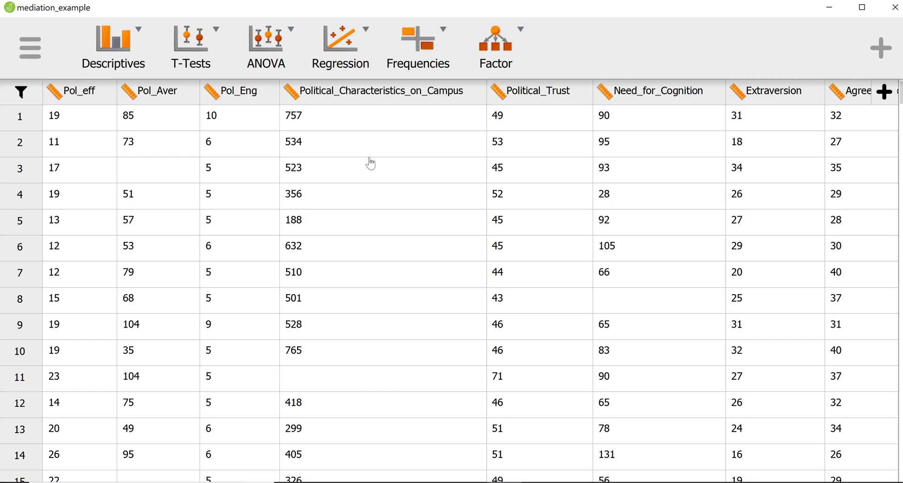
Enable the SEM module and show its list of analyses
click(874, 57)
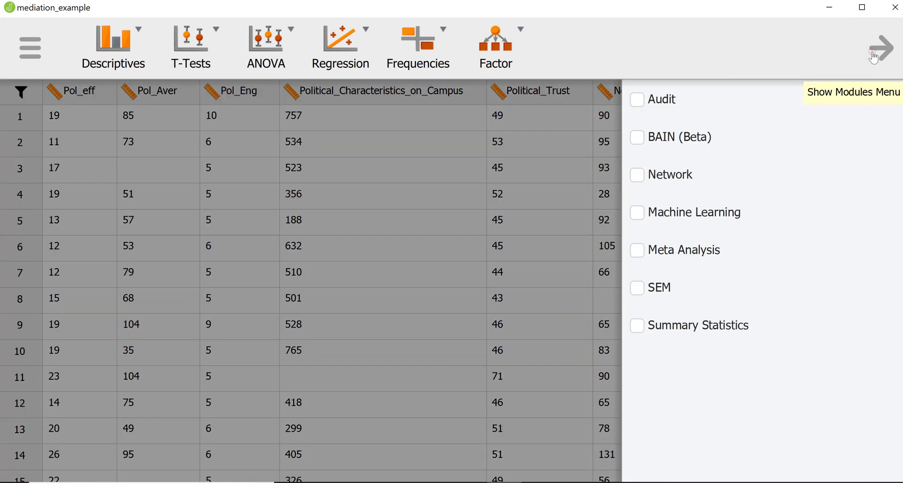
click(639, 290)
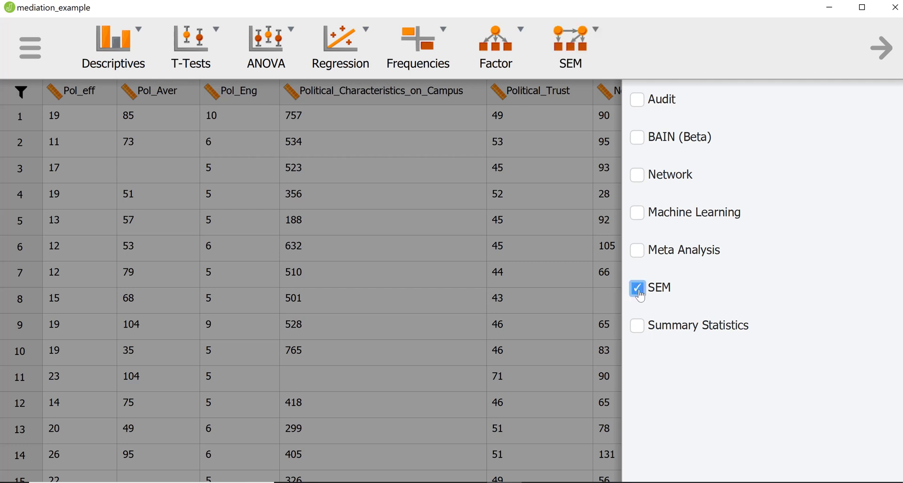
click(599, 43)
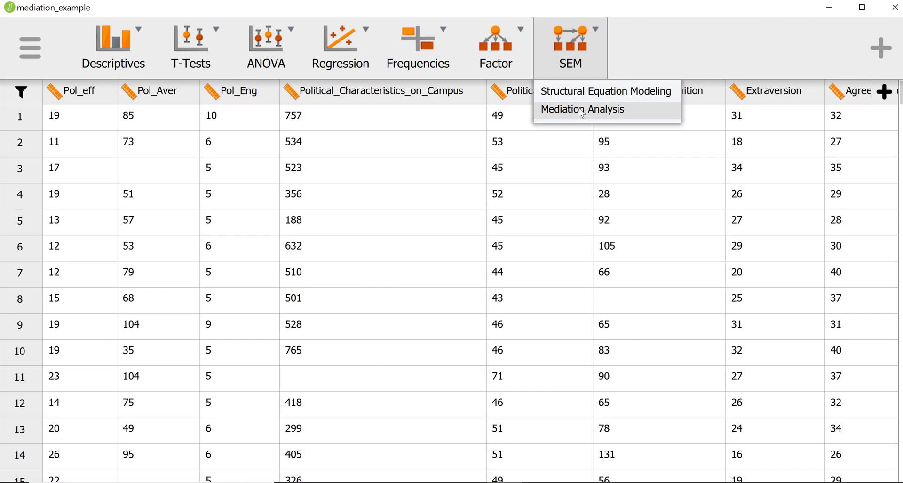
Start a Mediation Analysis with Pol_eff as predictor, Pol_Aver as mediator, and Pol_Eng as outcome
click(582, 111)
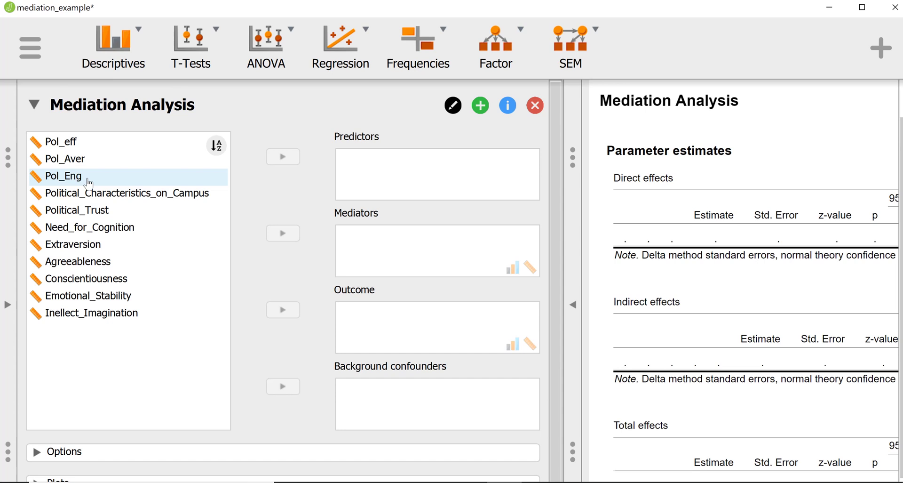
click(81, 146)
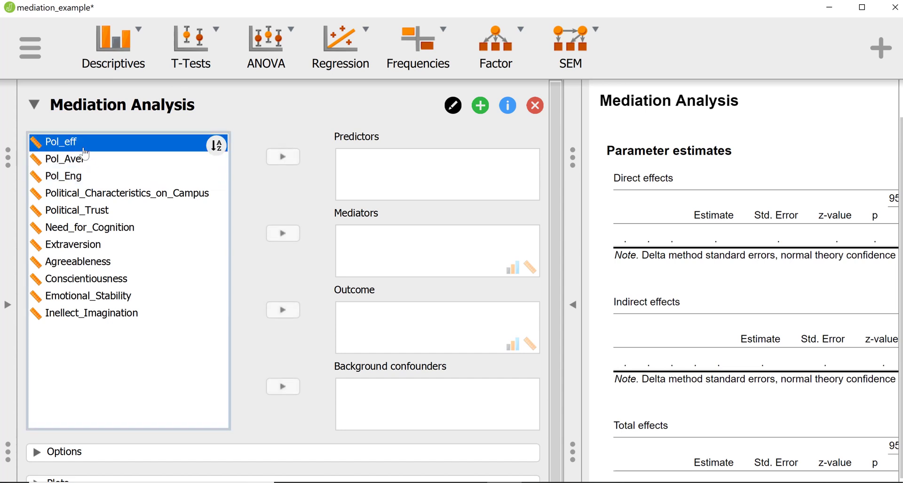
click(283, 157)
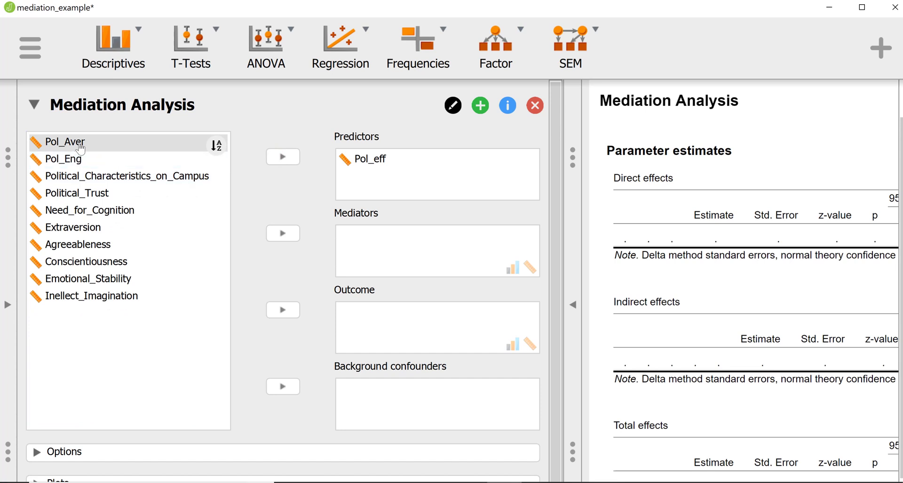
click(283, 234)
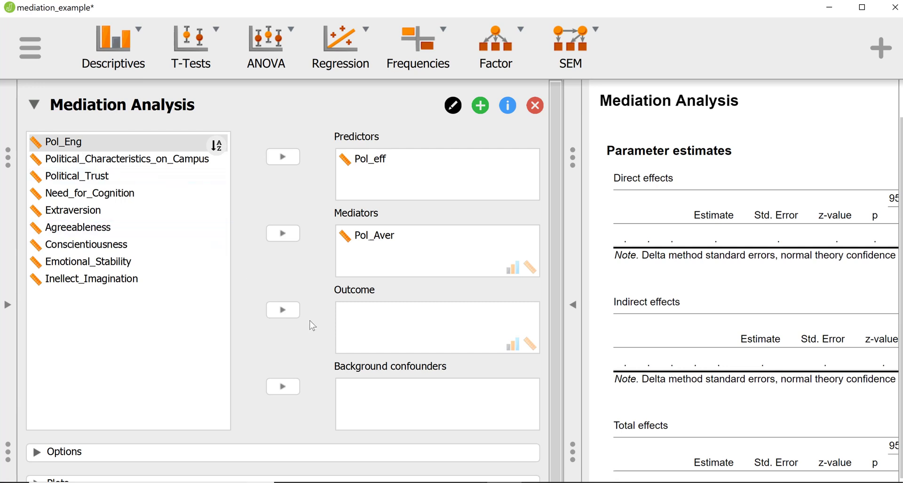
click(283, 310)
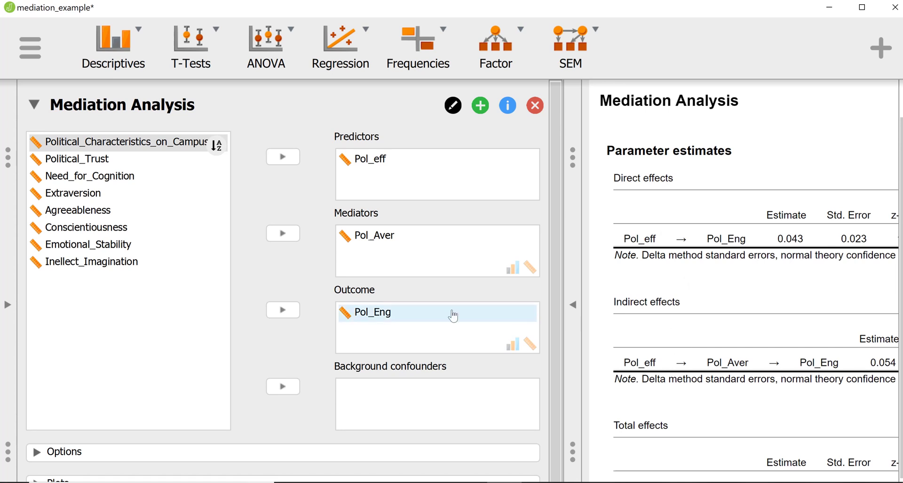
scroll(453, 316, down, 1)
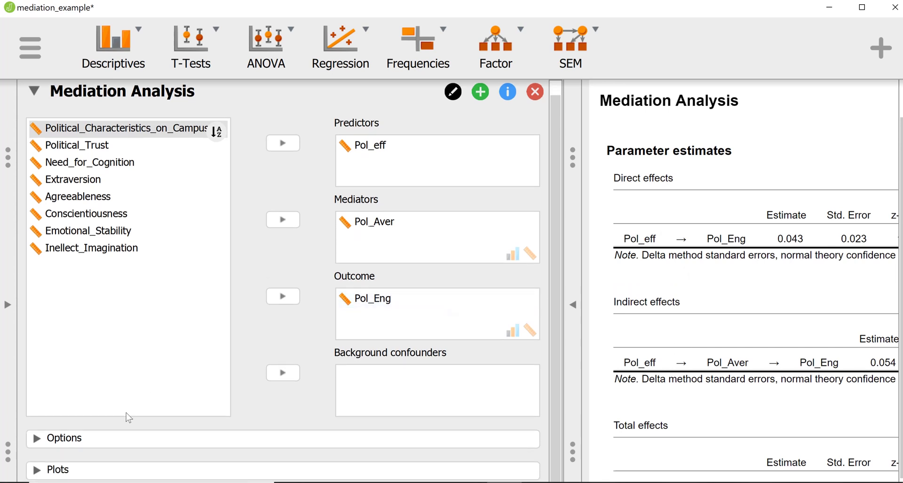
Turn on R-squared under Options and set confidence intervals to Bootstrap
click(83, 440)
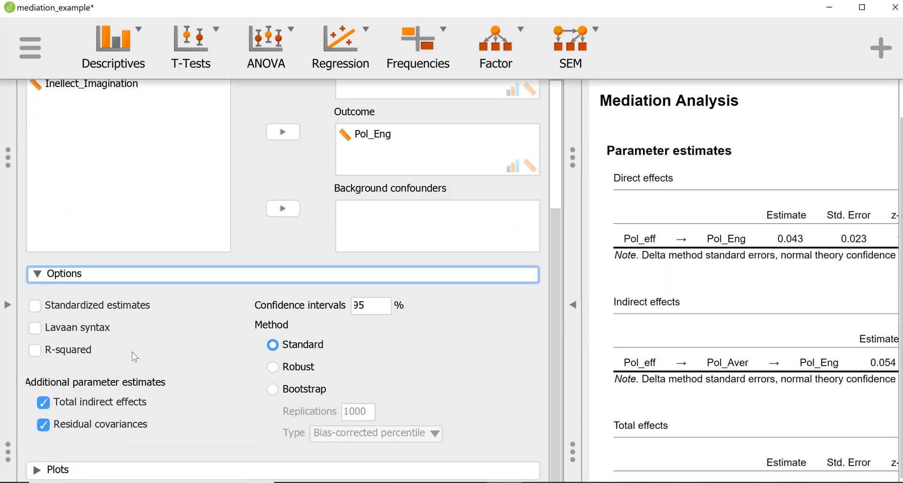
click(42, 352)
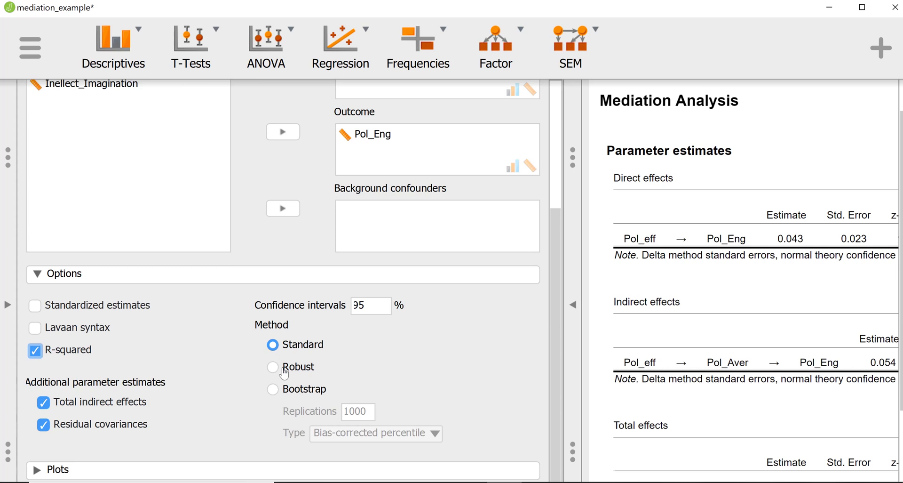
click(279, 392)
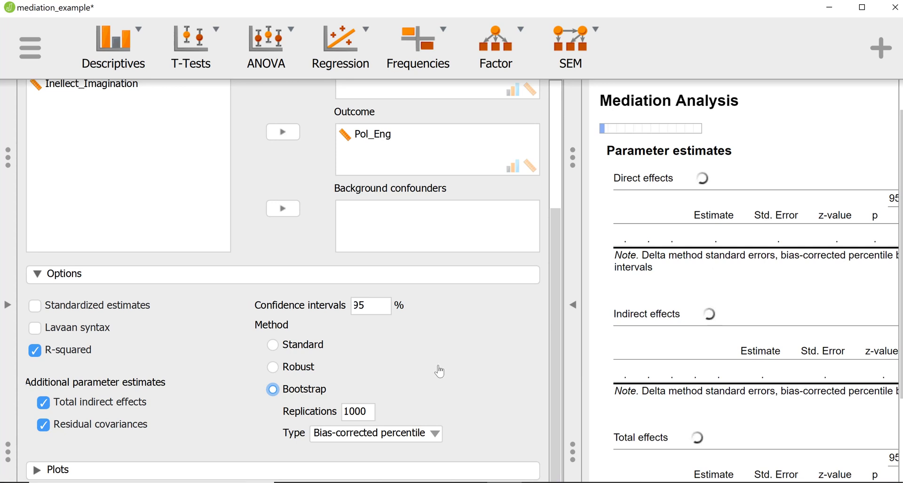
Turn on Model plot under Plots, with Parameter estimates and Legend
click(60, 470)
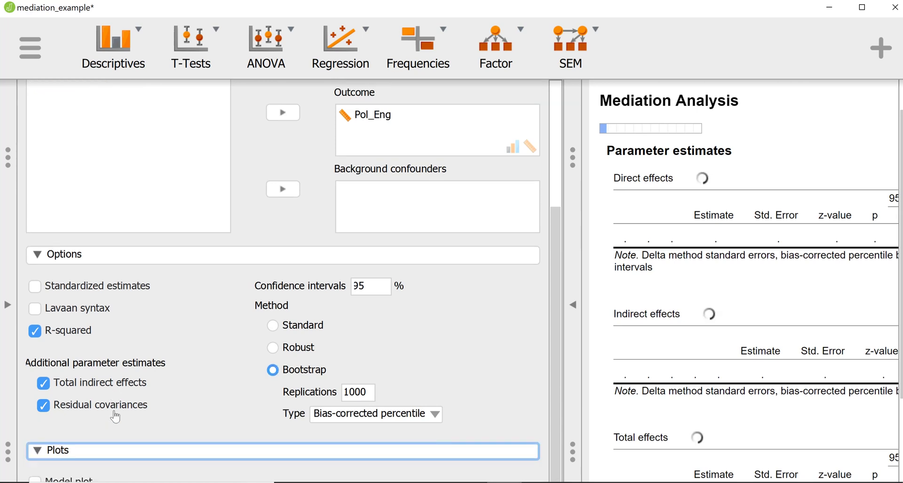
click(34, 424)
click(58, 448)
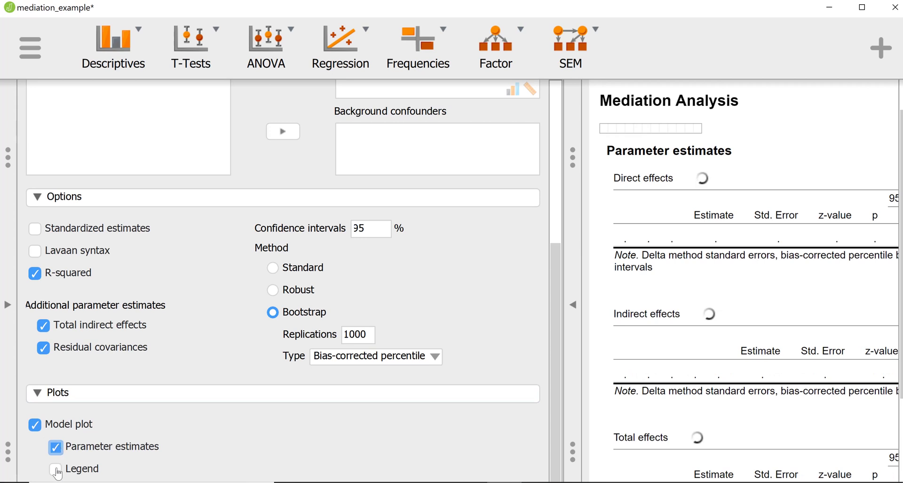
click(56, 470)
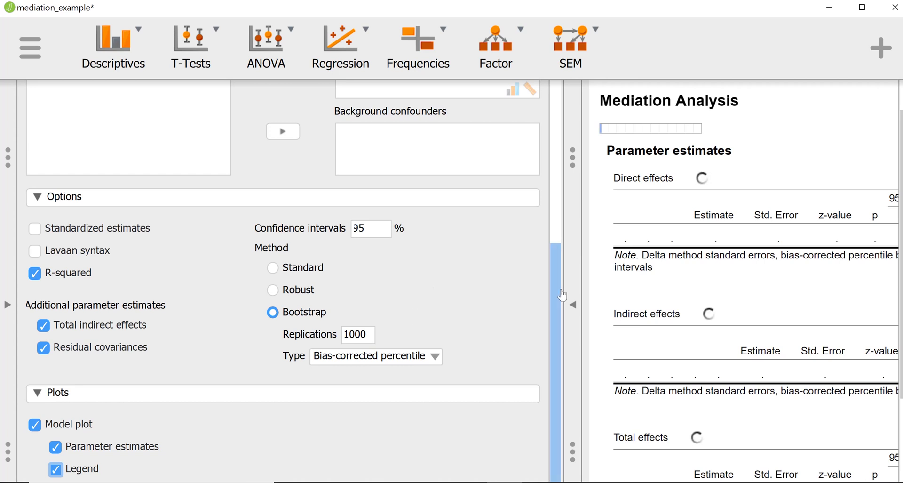
Return the options panel to the top and wait for the bootstrap results to finish
scroll(454, 305, up, 5)
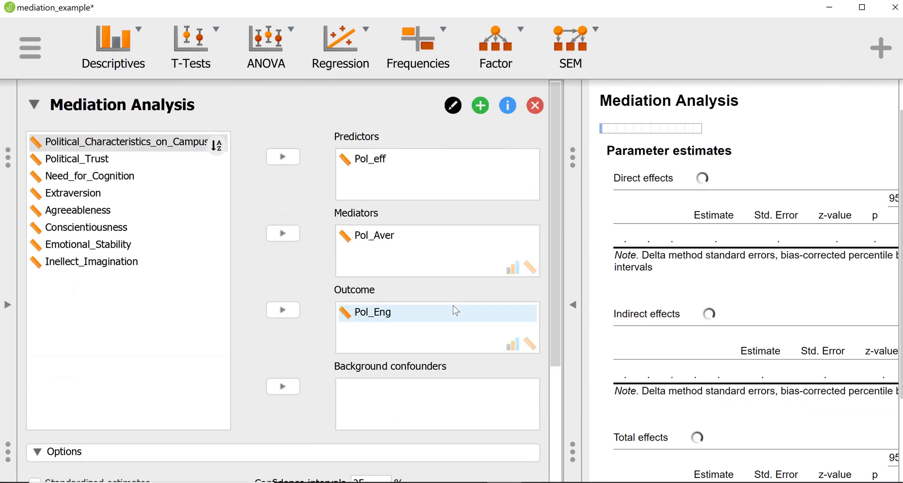
scroll(453, 305, down, 3)
scroll(453, 305, up, 3)
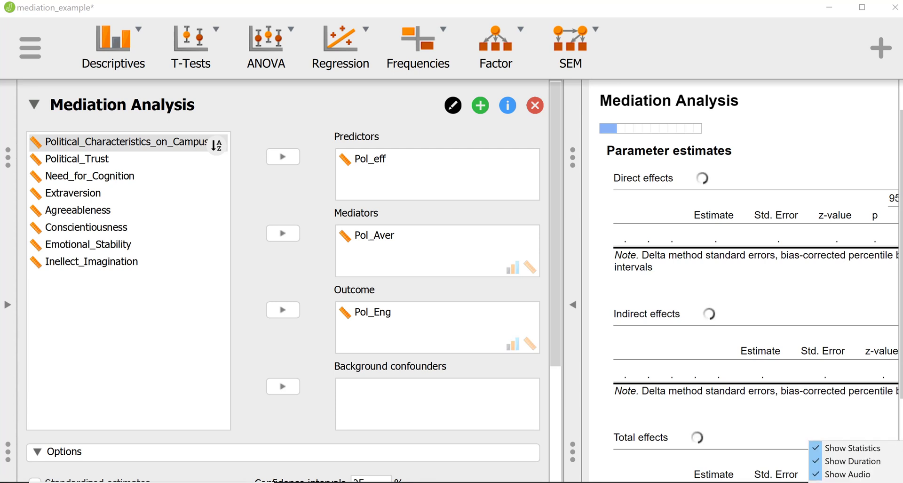
mouse_move(693, 416)
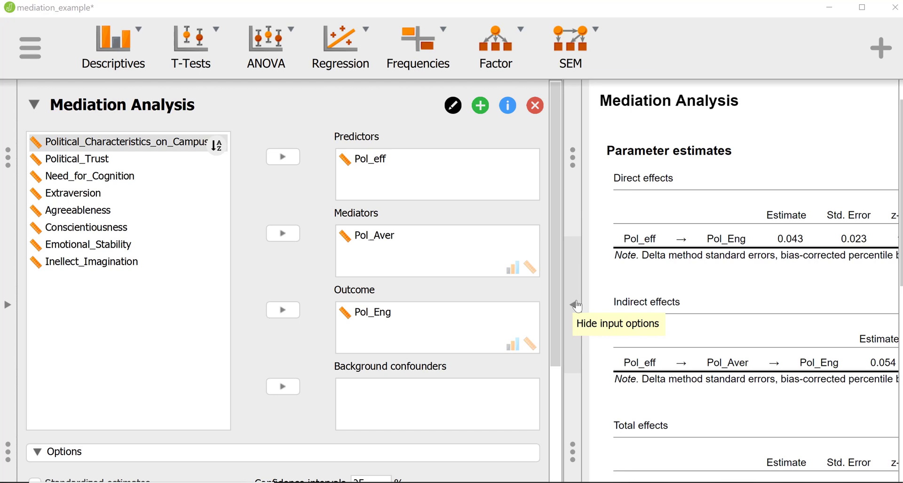
click(575, 304)
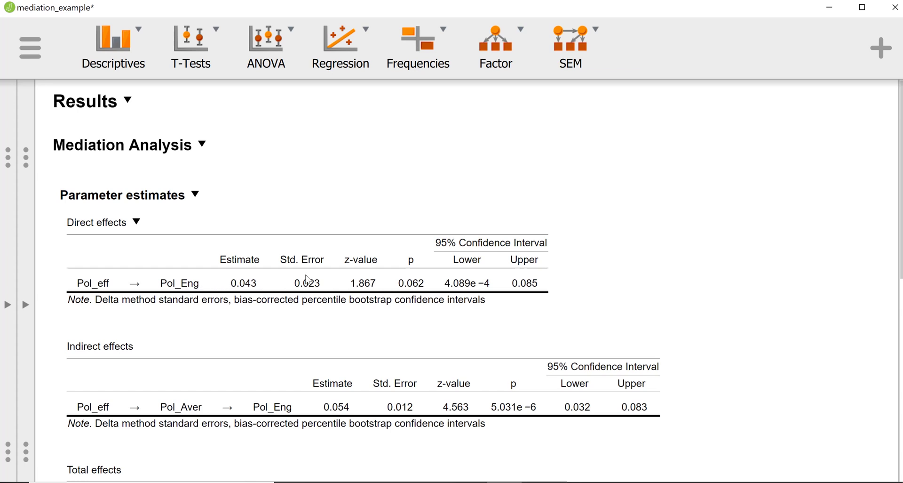
scroll(411, 287, down, 1)
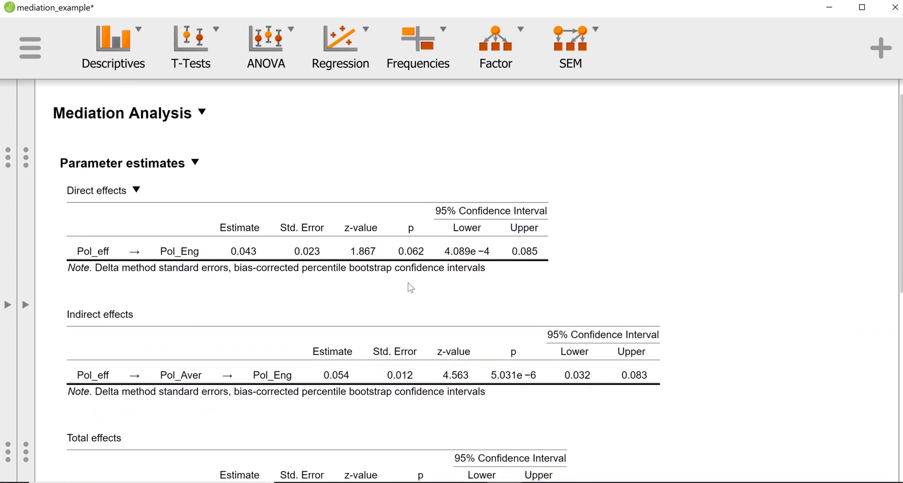
scroll(411, 287, down, 2)
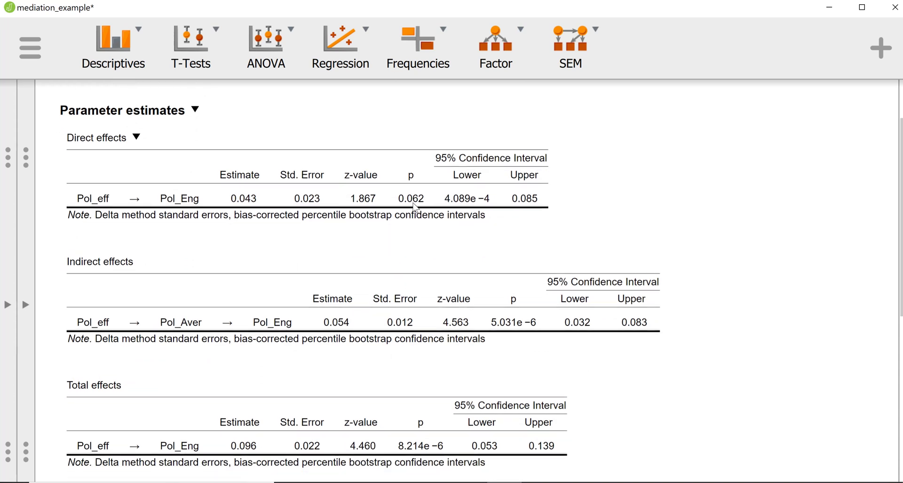
scroll(411, 207, up, 1)
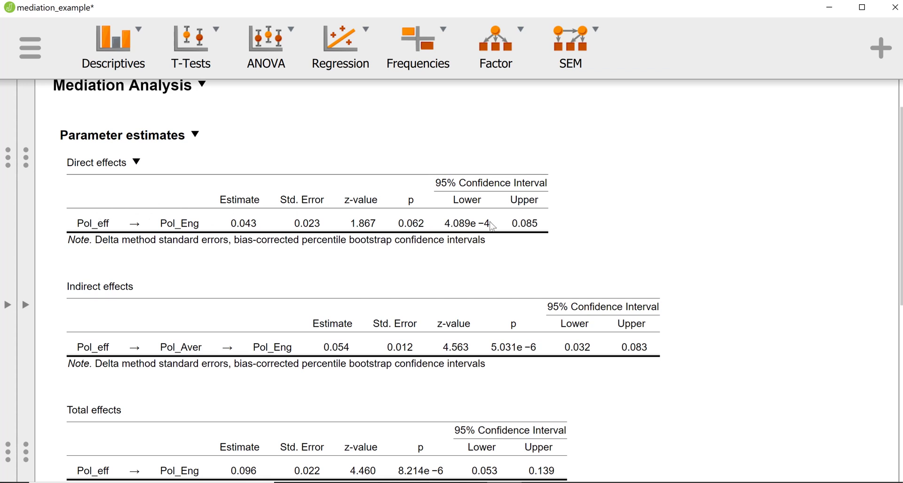
scroll(532, 238, down, 1)
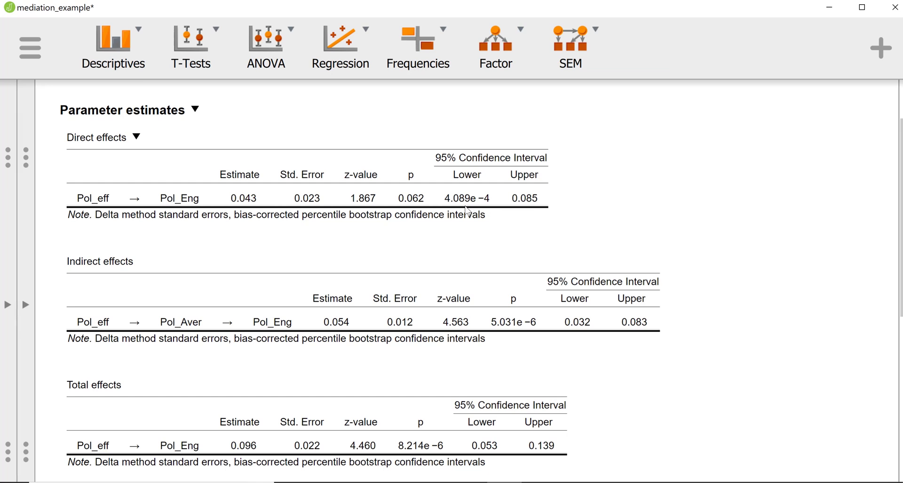
scroll(467, 210, down, 1)
scroll(467, 211, up, 1)
scroll(468, 210, down, 1)
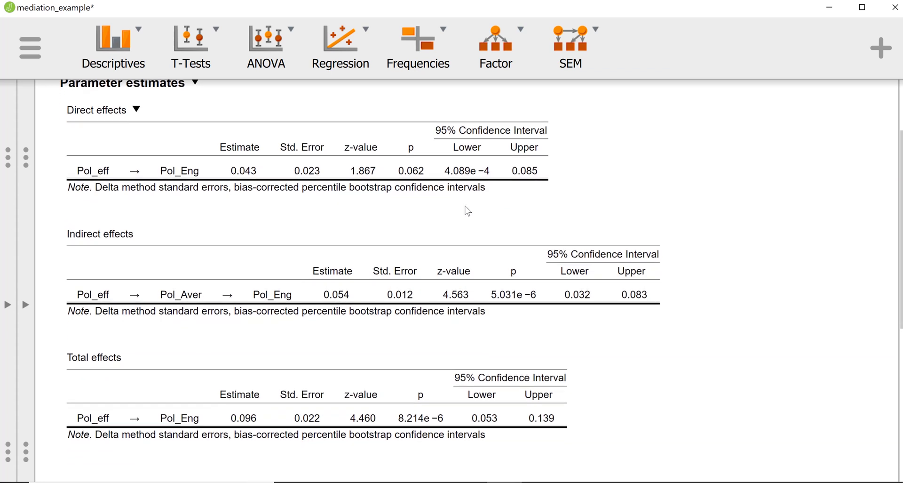
scroll(467, 211, down, 1)
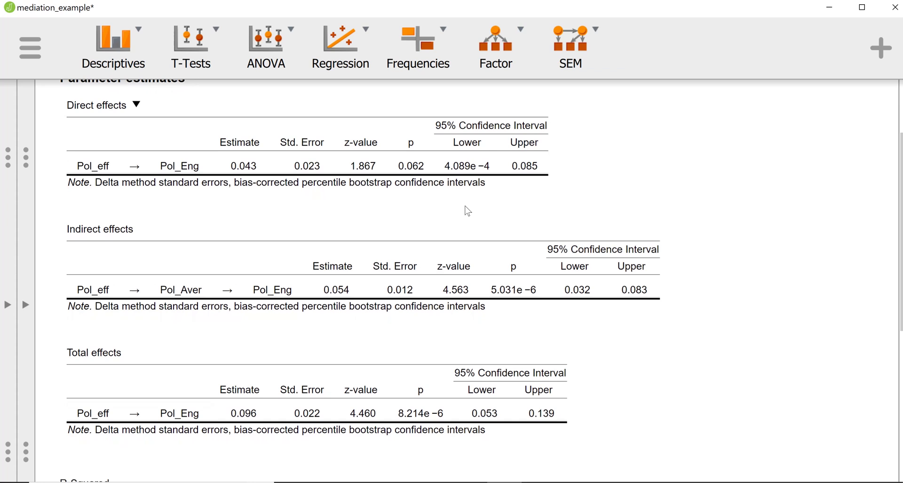
scroll(467, 211, down, 1)
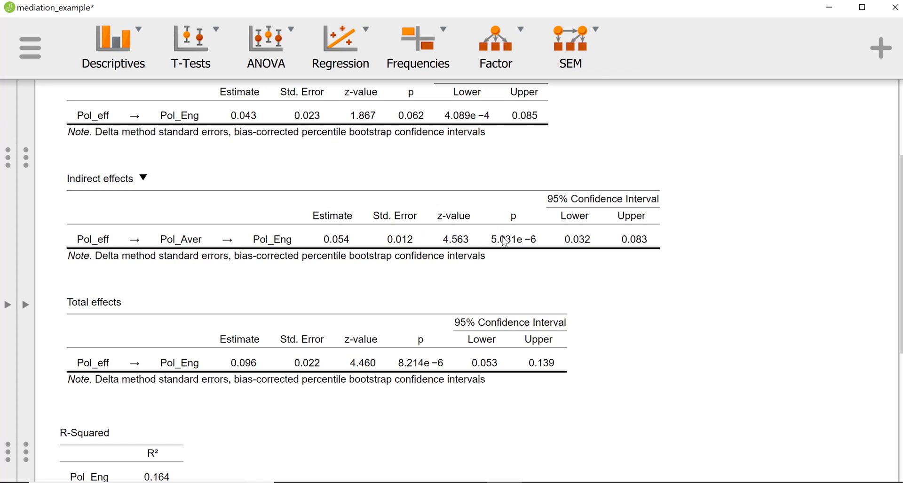
scroll(536, 245, down, 1)
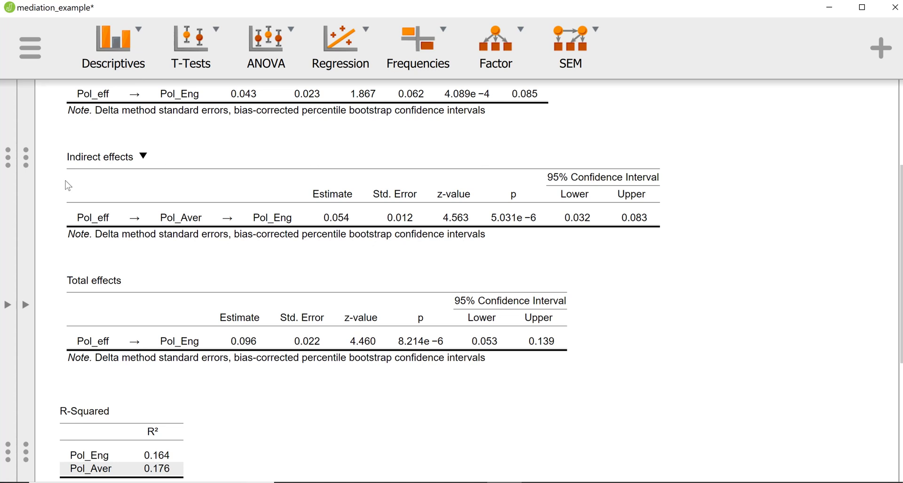
scroll(177, 226, down, 2)
scroll(177, 227, down, 2)
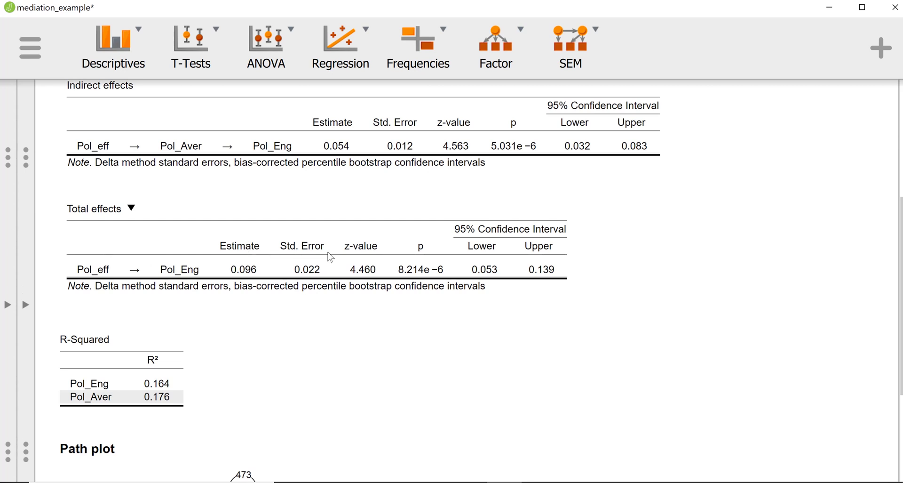
scroll(401, 259, up, 1)
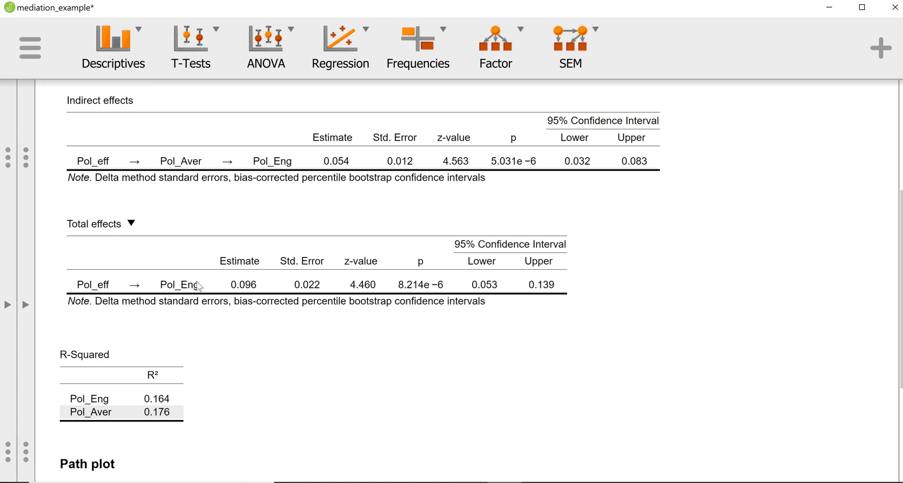
scroll(371, 332, down, 2)
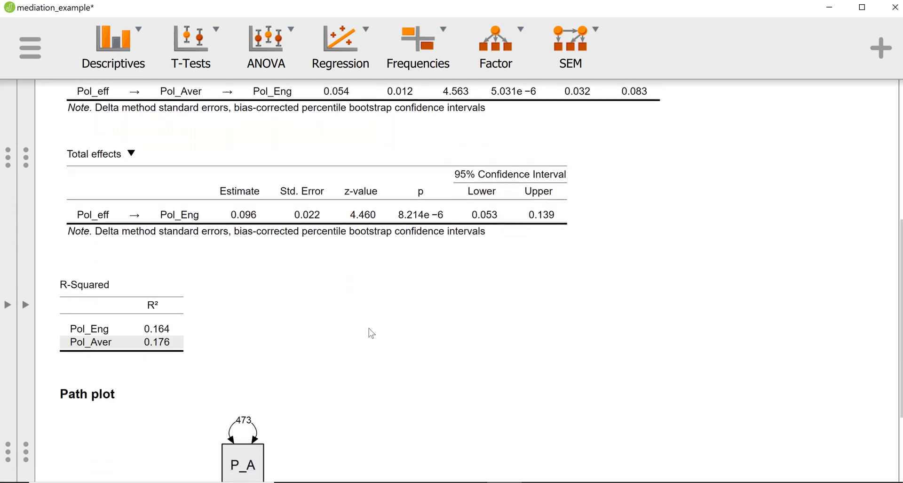
scroll(369, 328, down, 2)
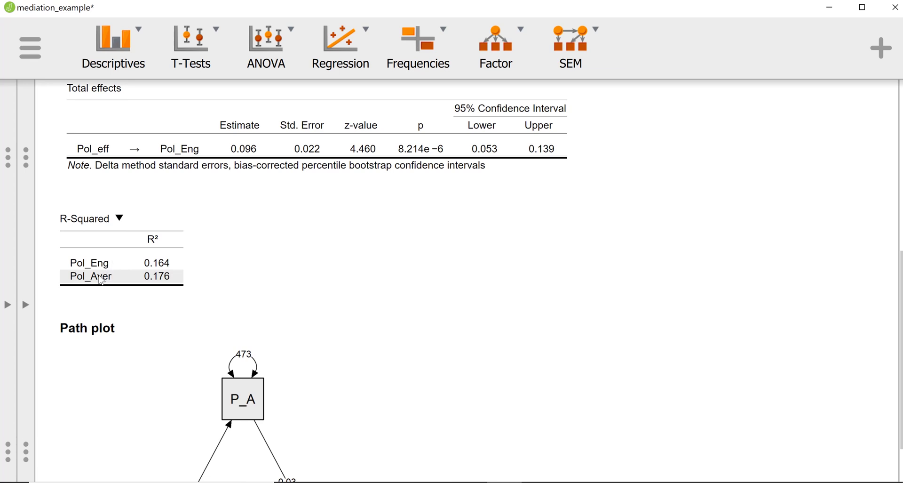
scroll(101, 279, down, 3)
scroll(101, 280, up, 1)
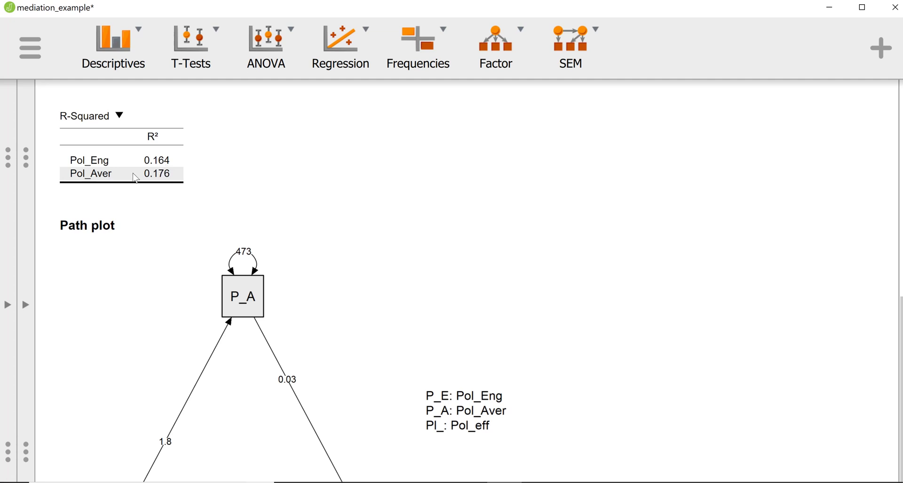
scroll(135, 174, up, 3)
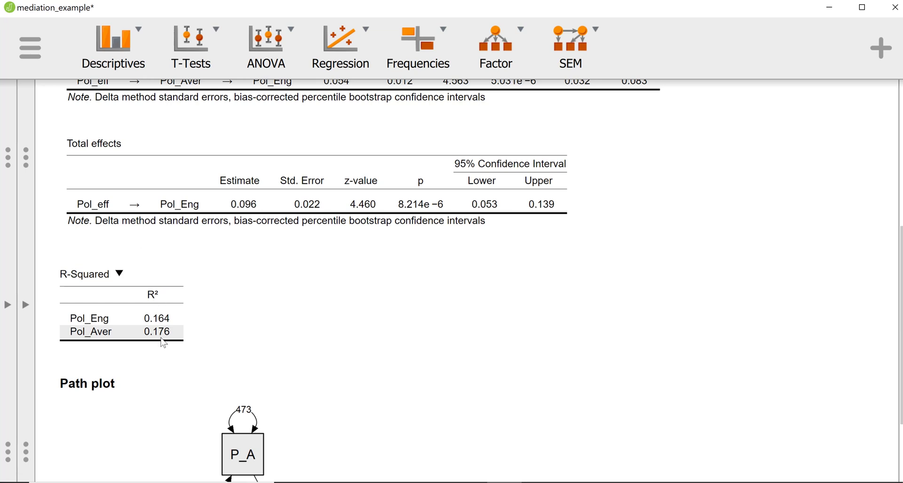
scroll(163, 343, down, 1)
scroll(163, 342, up, 2)
scroll(163, 343, up, 2)
scroll(163, 342, up, 1)
scroll(163, 343, up, 1)
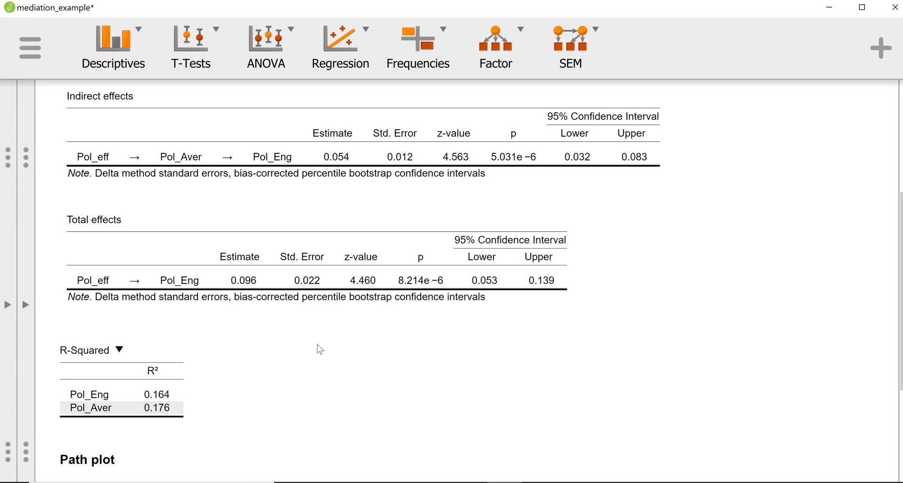
scroll(320, 349, down, 2)
scroll(320, 349, up, 6)
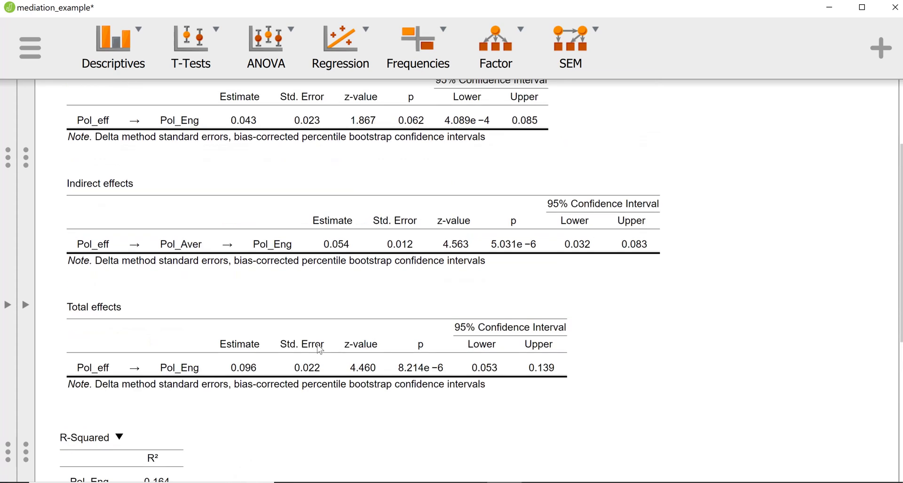
scroll(320, 349, up, 3)
scroll(316, 347, down, 1)
scroll(316, 347, down, 1)
scroll(320, 349, down, 4)
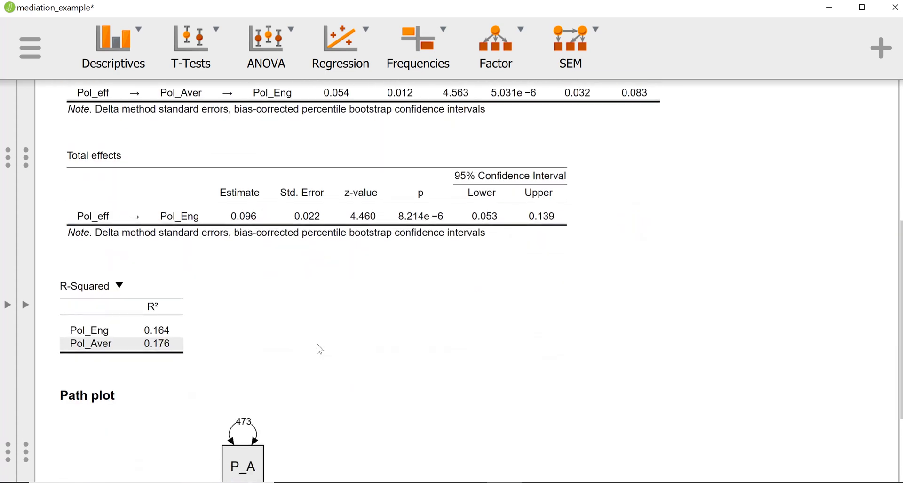
scroll(320, 349, down, 3)
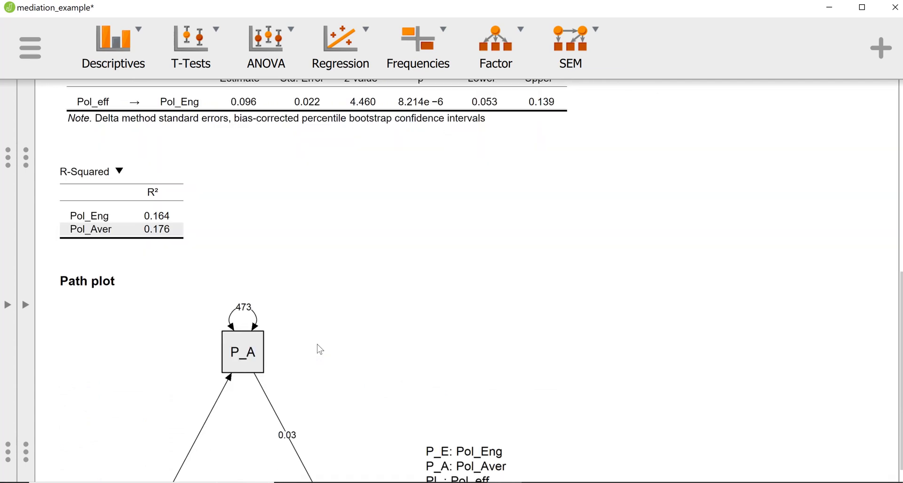
scroll(320, 349, down, 3)
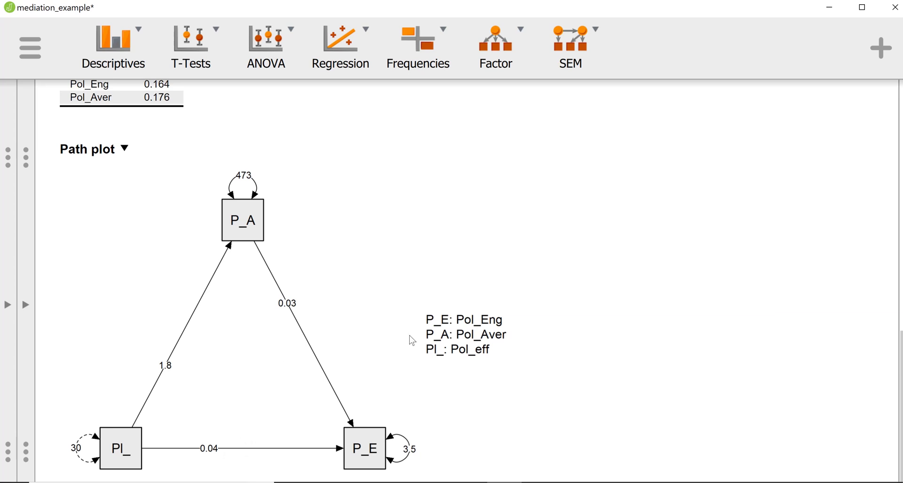
scroll(413, 339, up, 3)
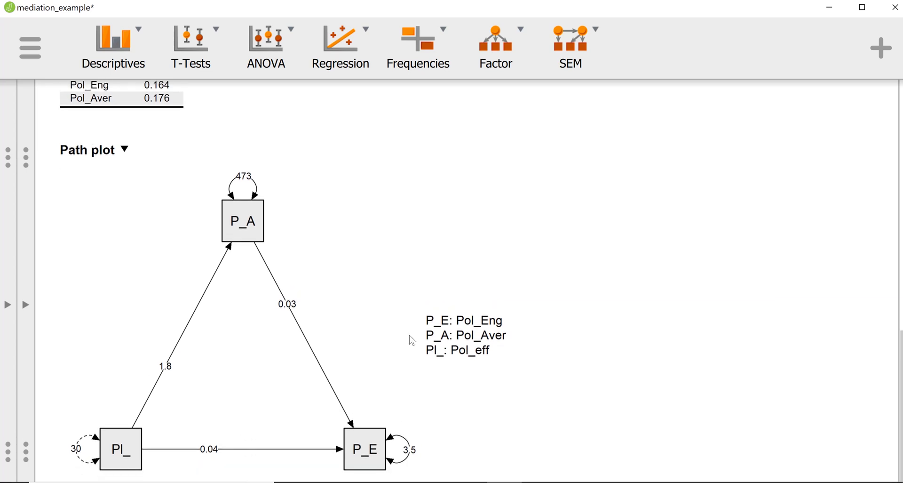
scroll(413, 340, up, 15)
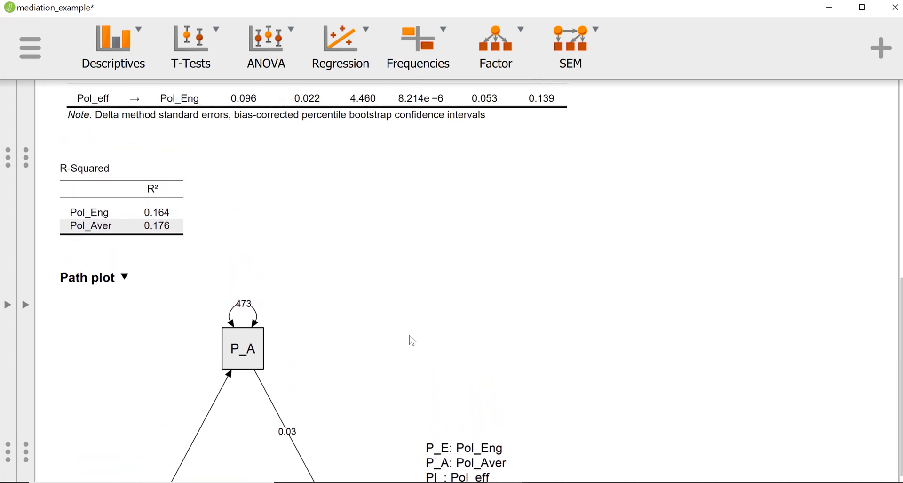
scroll(412, 340, up, 4)
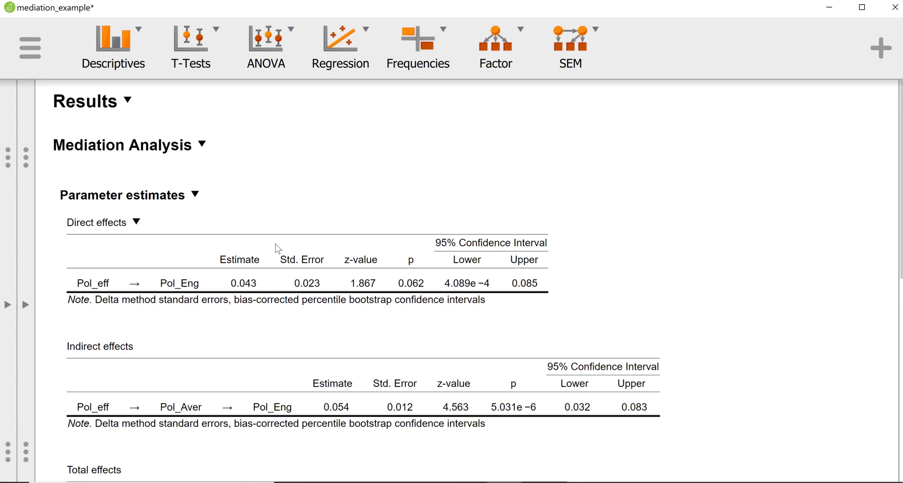
scroll(579, 225, down, 1)
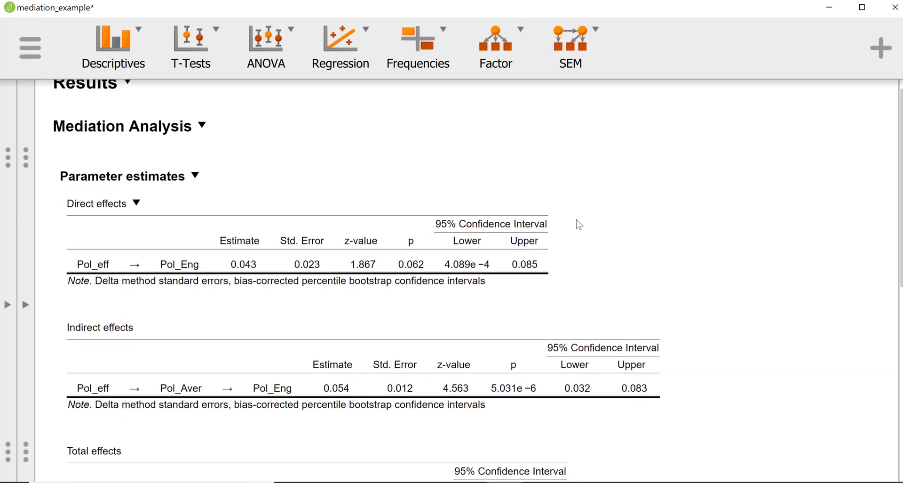
scroll(579, 225, down, 3)
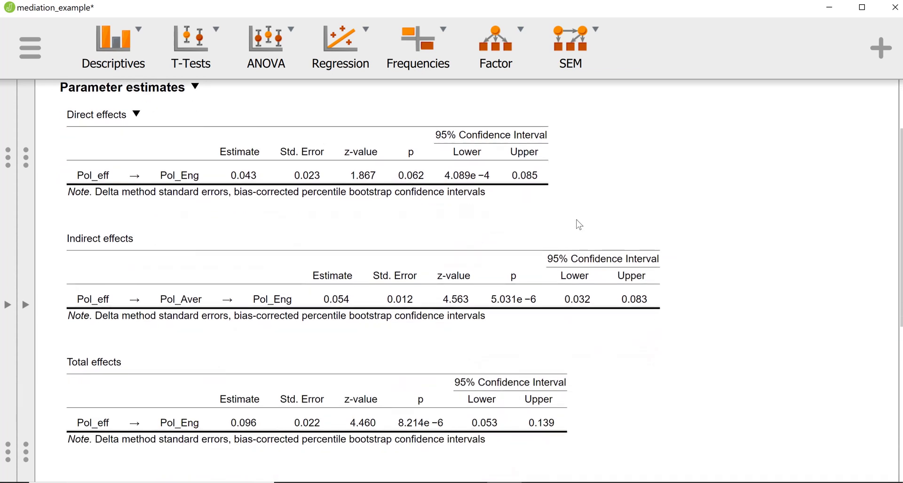
scroll(579, 225, down, 2)
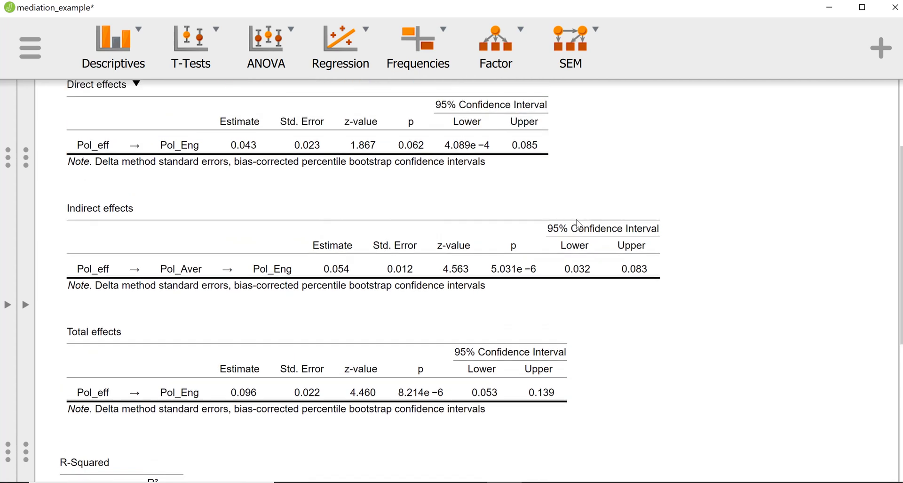
scroll(579, 225, up, 5)
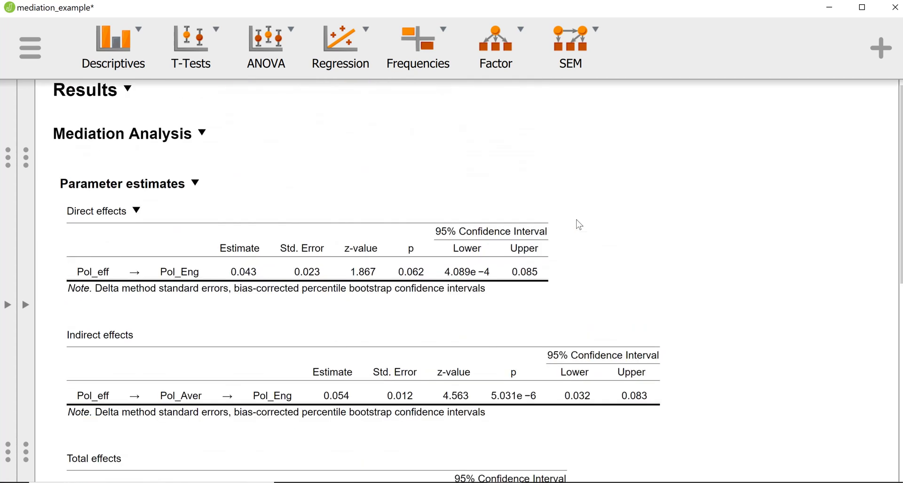
scroll(580, 224, up, 1)
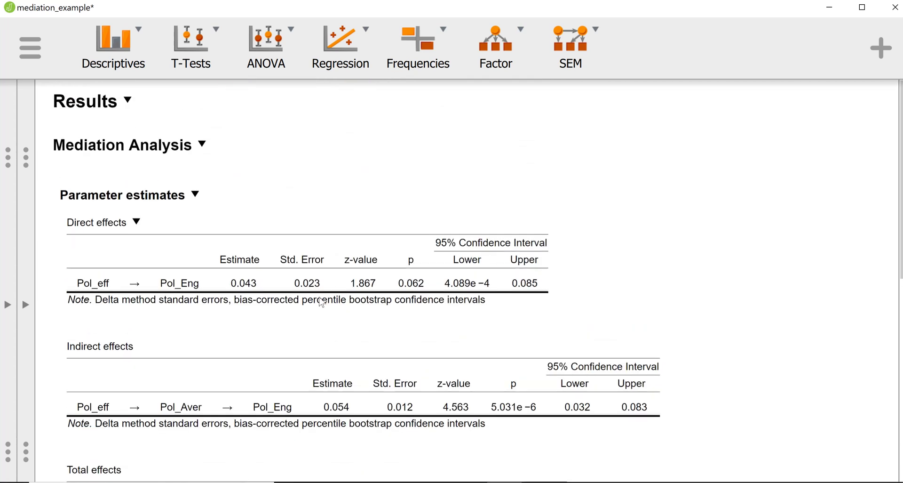
Reopen the Mediation Analysis options panel beside the results
click(26, 305)
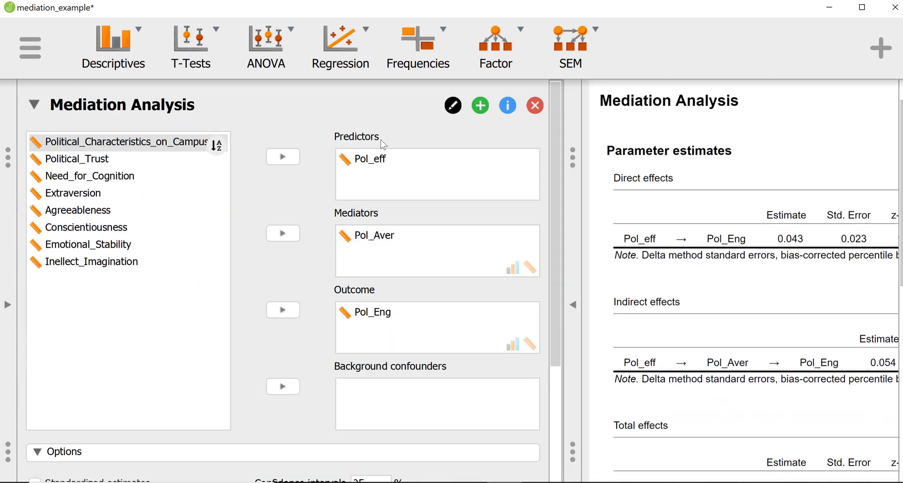